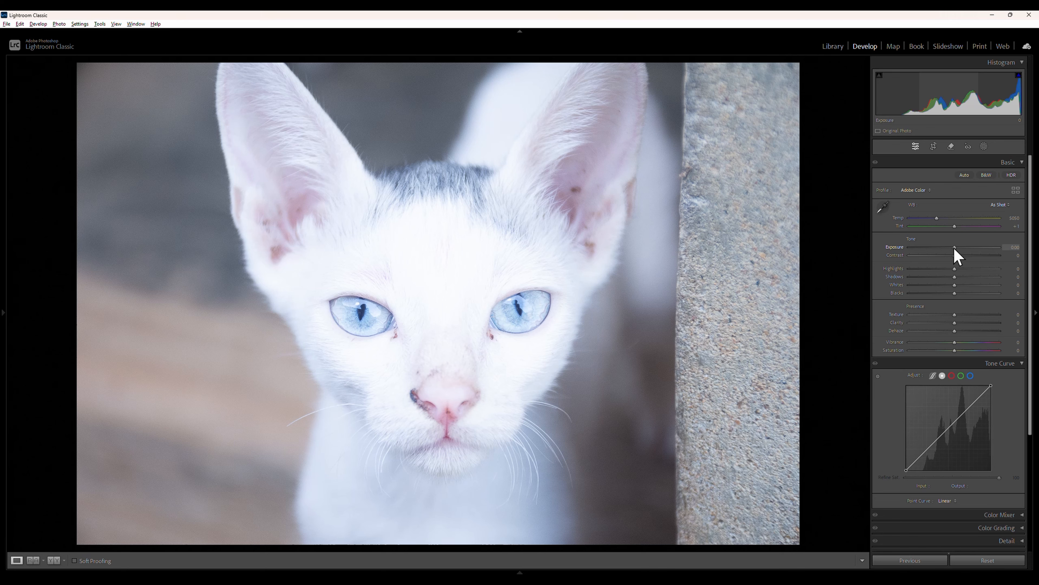
Step: Set the photo's exposure to −1.65 and warm the white balance temperature to 5394
mouse_move(955, 248)
left_mouse_down()
mouse_move(967, 248)
mouse_move(939, 247)
left_mouse_up()
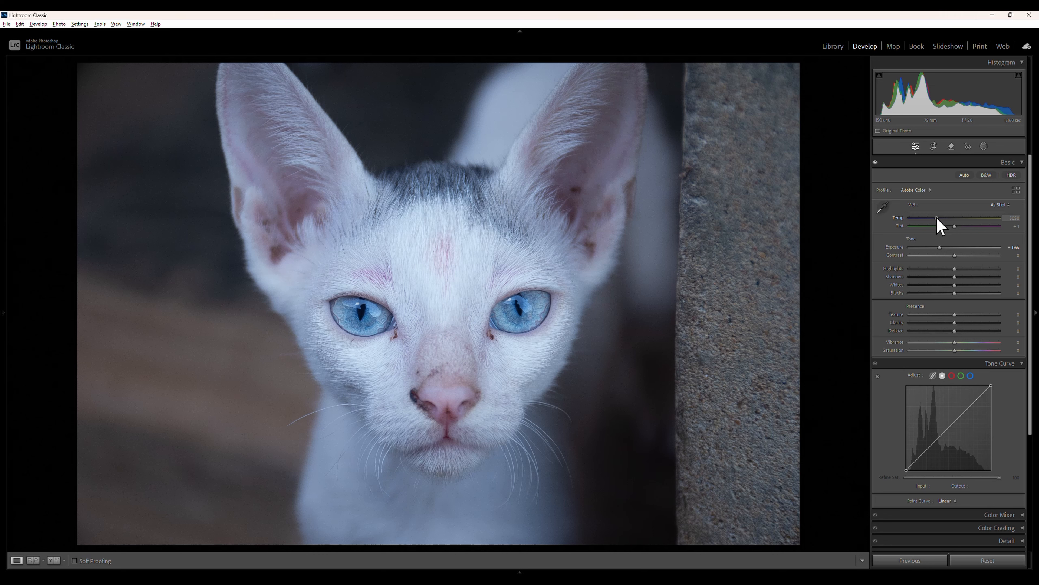
left_click_drag(937, 219, 941, 218)
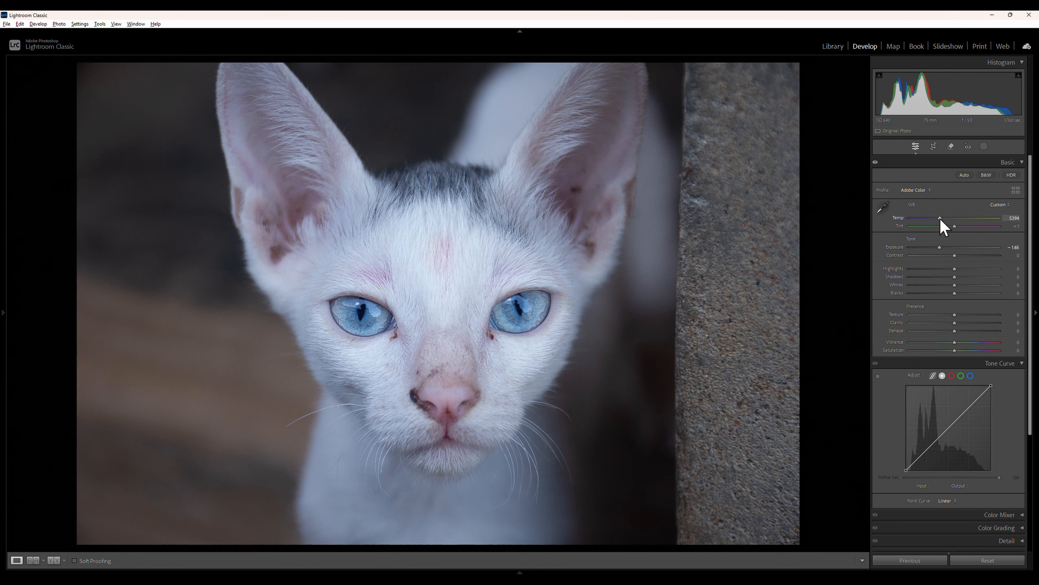
left_click(543, 306)
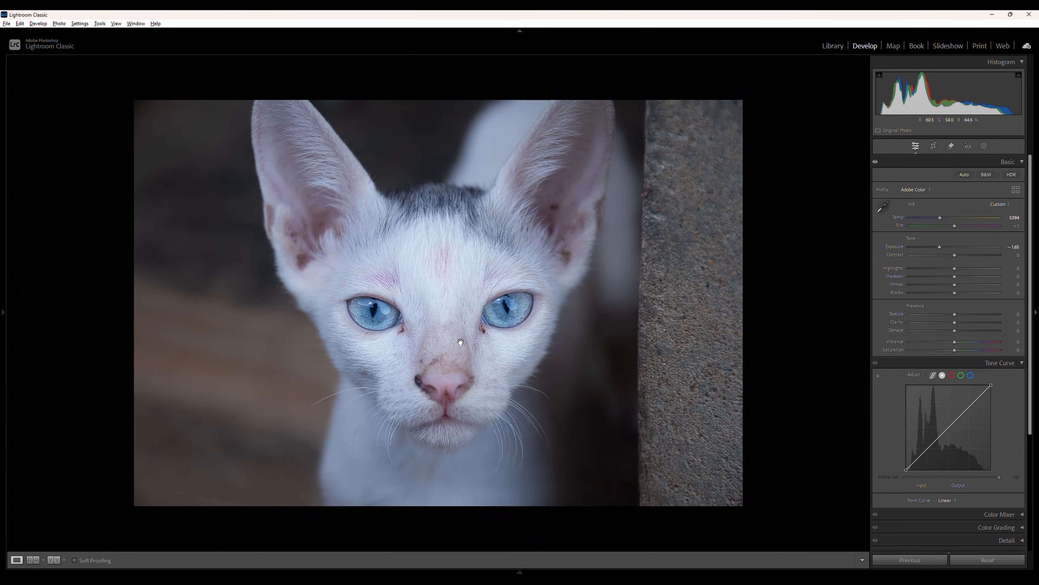
left_click(444, 336)
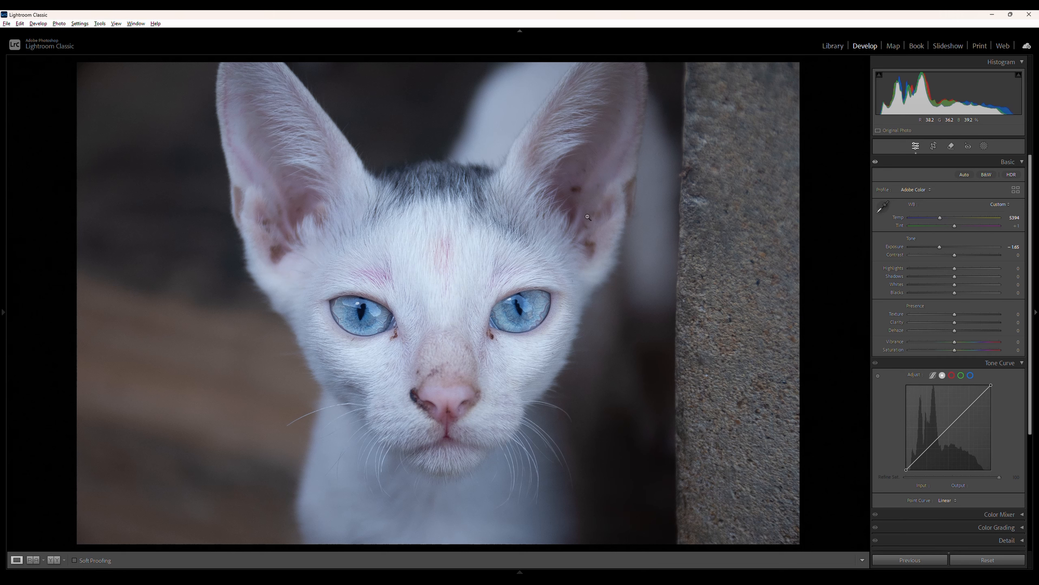
Step: Remove the dark spots at both inner eye corners, inside the cat's right-hand ear and beside the nose with the Remove tool
left_click(951, 145)
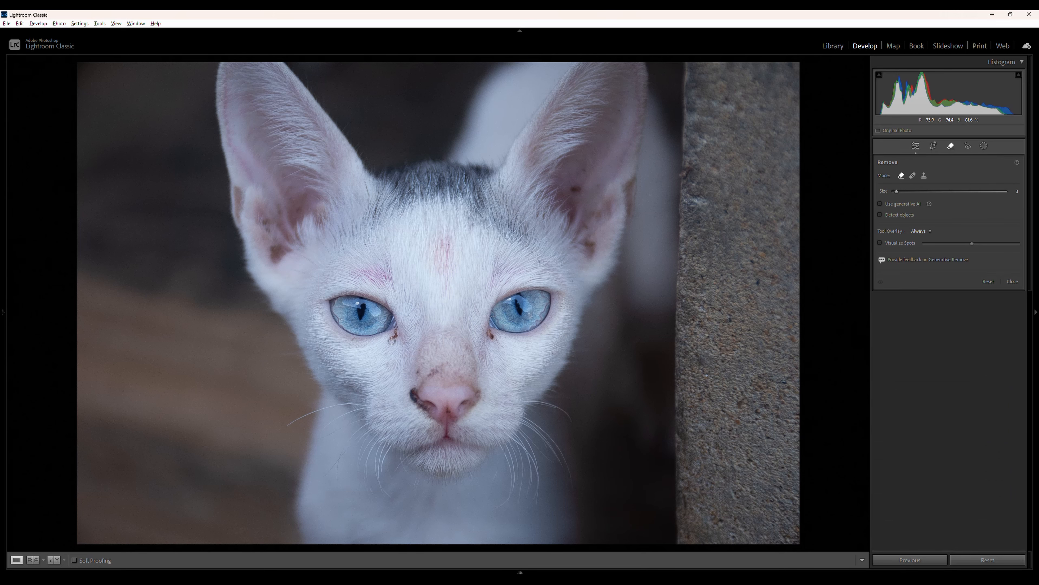
left_click_drag(392, 340, 395, 331)
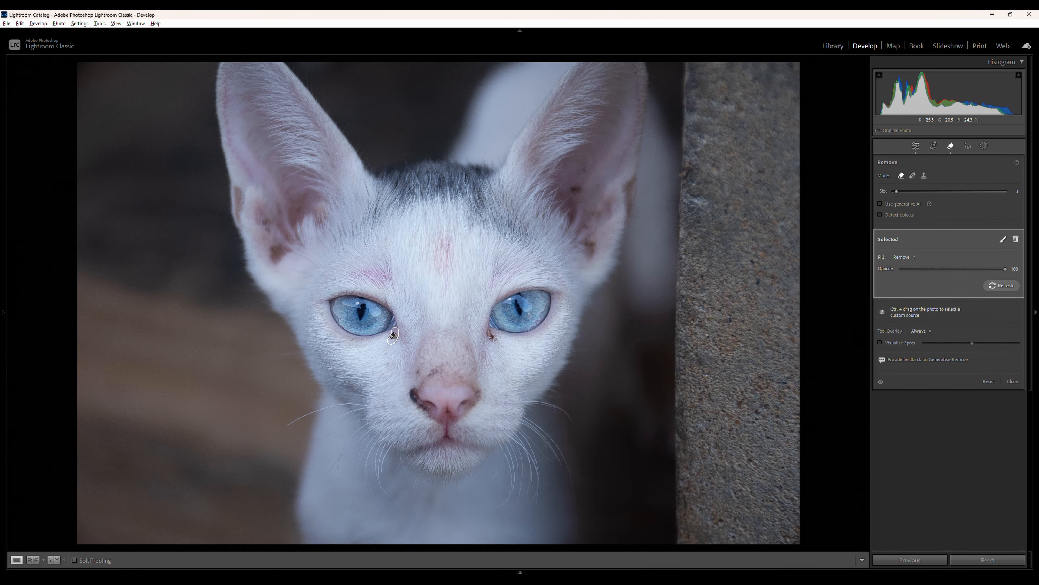
left_click(490, 334)
key("bracketright")
key("bracketright")
left_click(576, 191)
key("bracketleft")
mouse_move(427, 378)
left_mouse_down()
mouse_move(443, 366)
mouse_move(418, 401)
mouse_move(427, 409)
left_mouse_up()
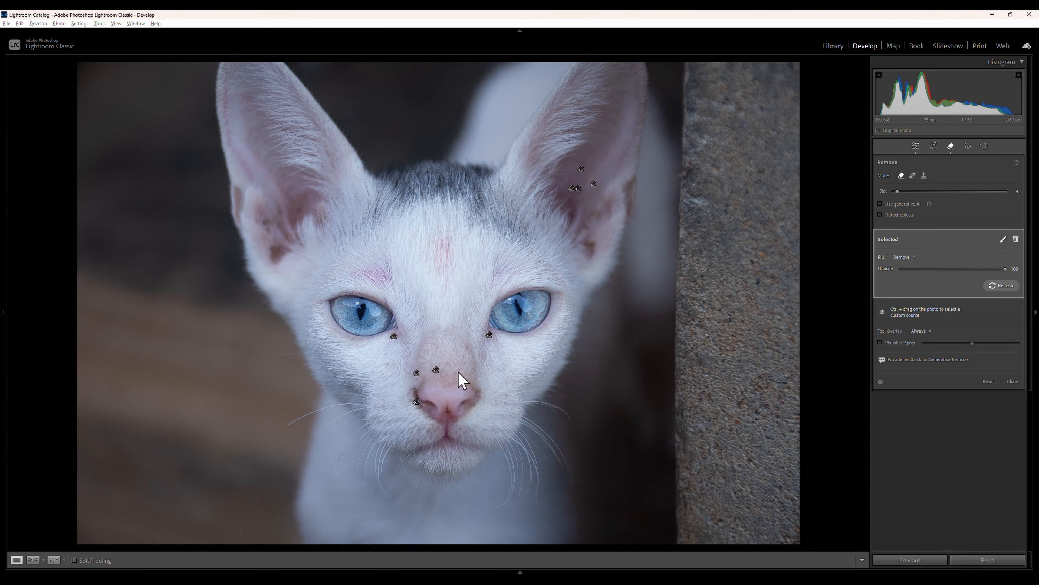
Step: Remove the remaining small blemishes on the nose bridge and around the nose tip, then leave the Remove tool
left_click(446, 362)
left_click(441, 372)
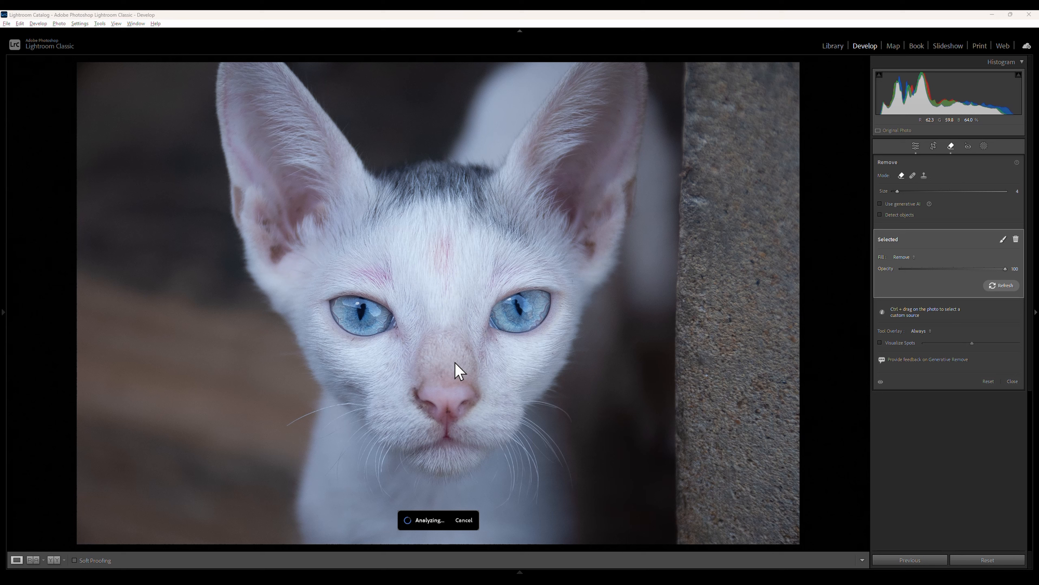
left_click(467, 348)
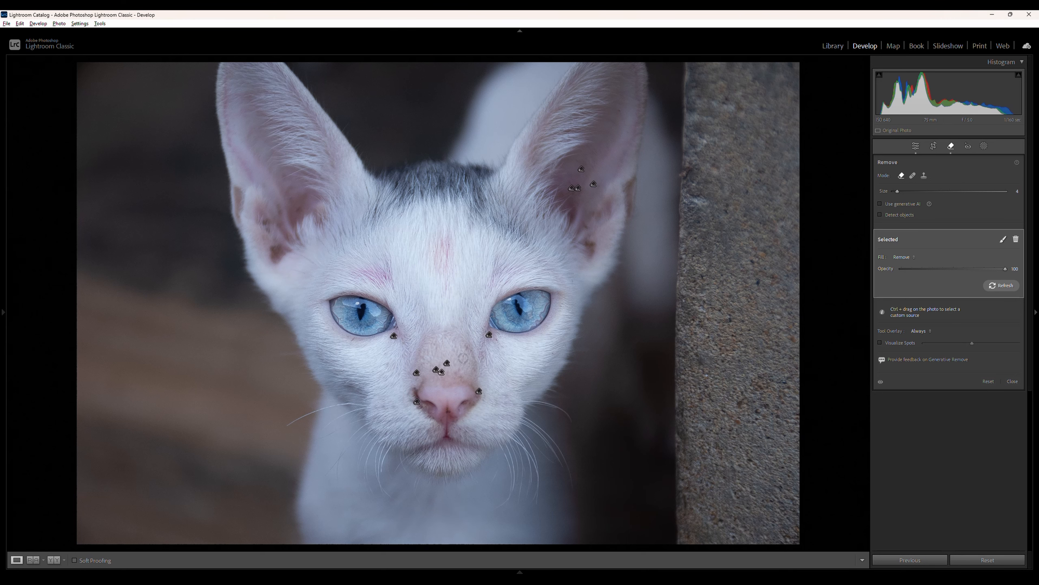
left_click(413, 391)
key("bracketleft")
left_click(449, 411)
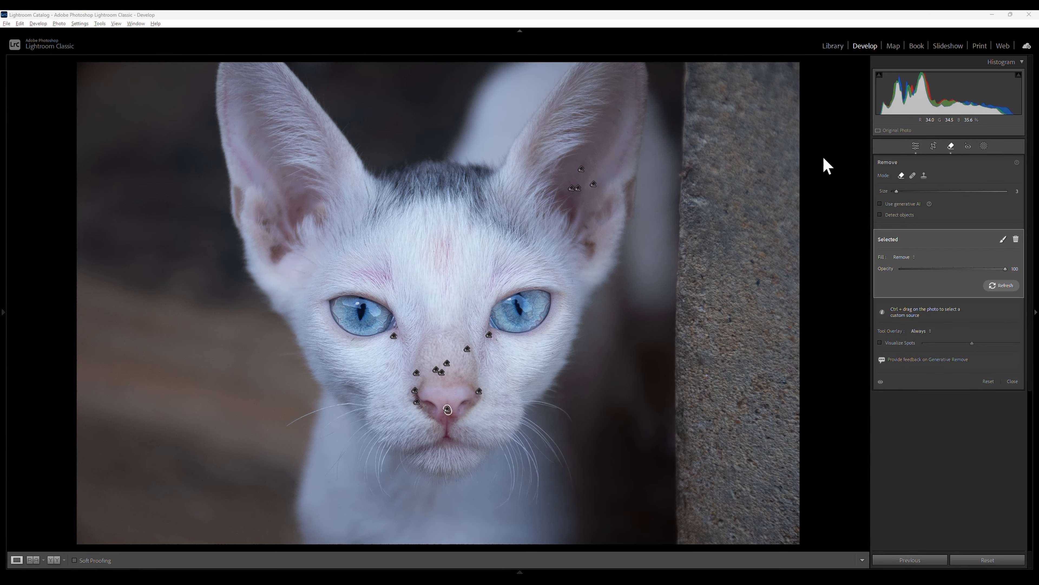
left_click(915, 145)
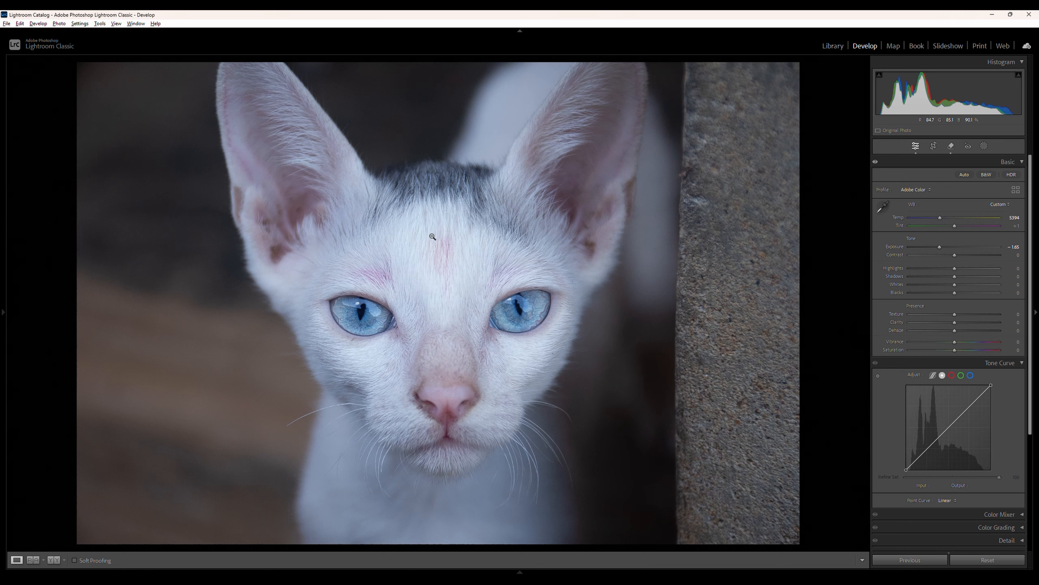
Step: Create a linear gradient mask covering the wall and background on the right side of the photo
left_click(985, 147)
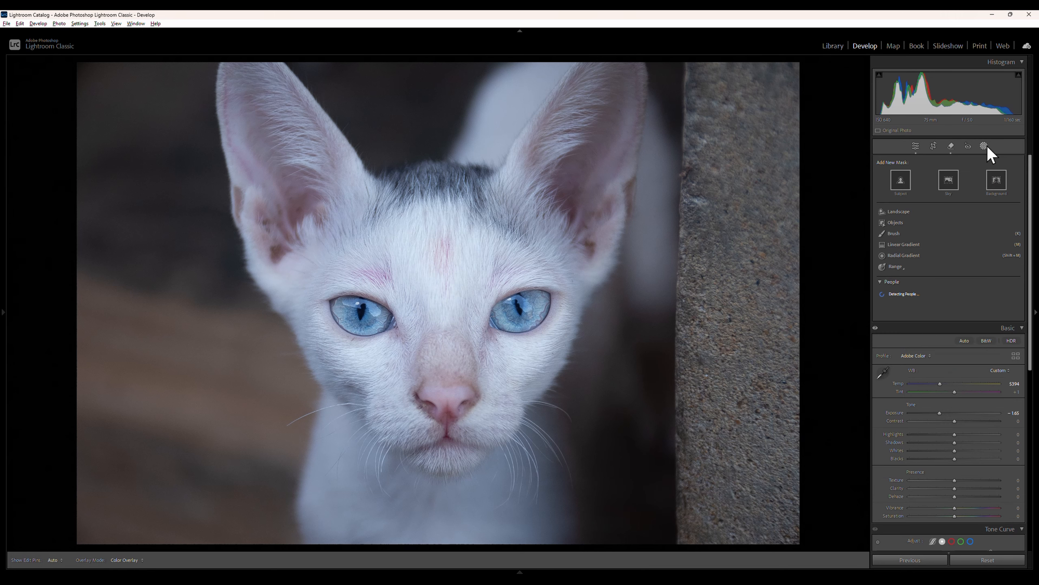
left_click(897, 247)
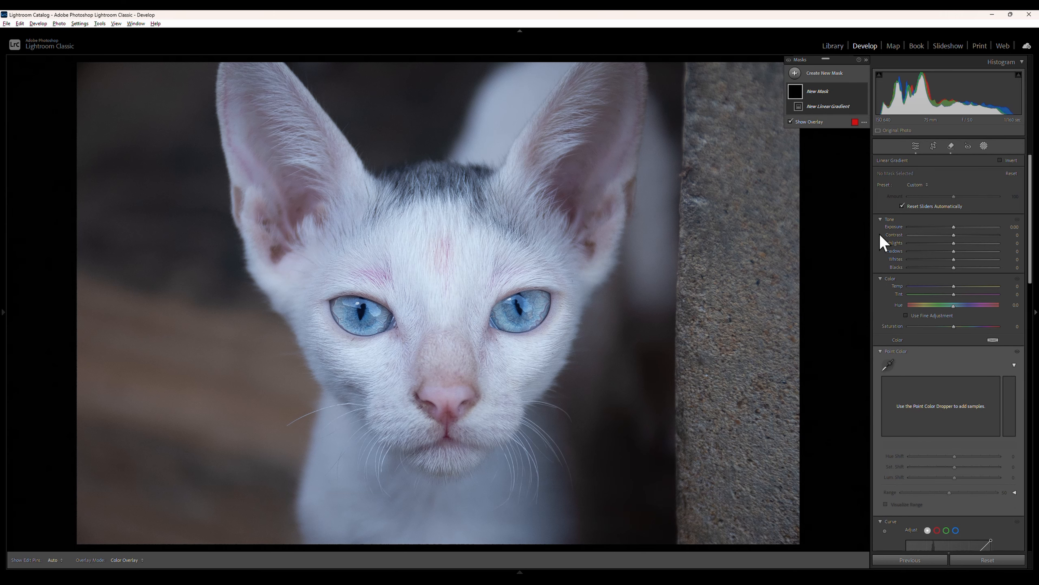
left_click_drag(661, 282, 636, 318)
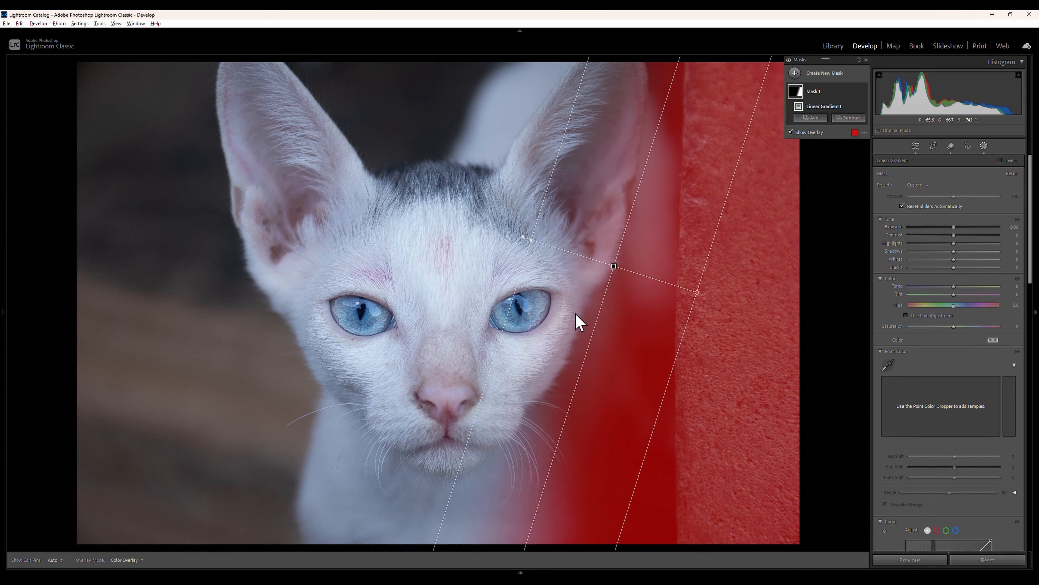
left_click_drag(613, 266, 611, 266)
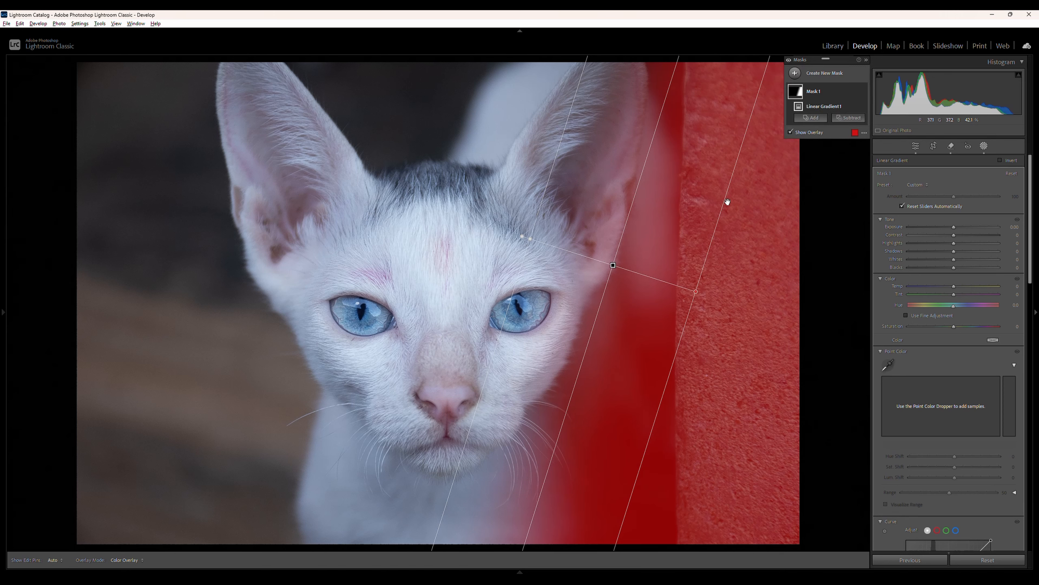
Step: Lower the gradient's exposure, set contrast −62, highlights −52, whites −34 and blacks −1, and shift it slightly toward the cat
left_click_drag(953, 227, 937, 230)
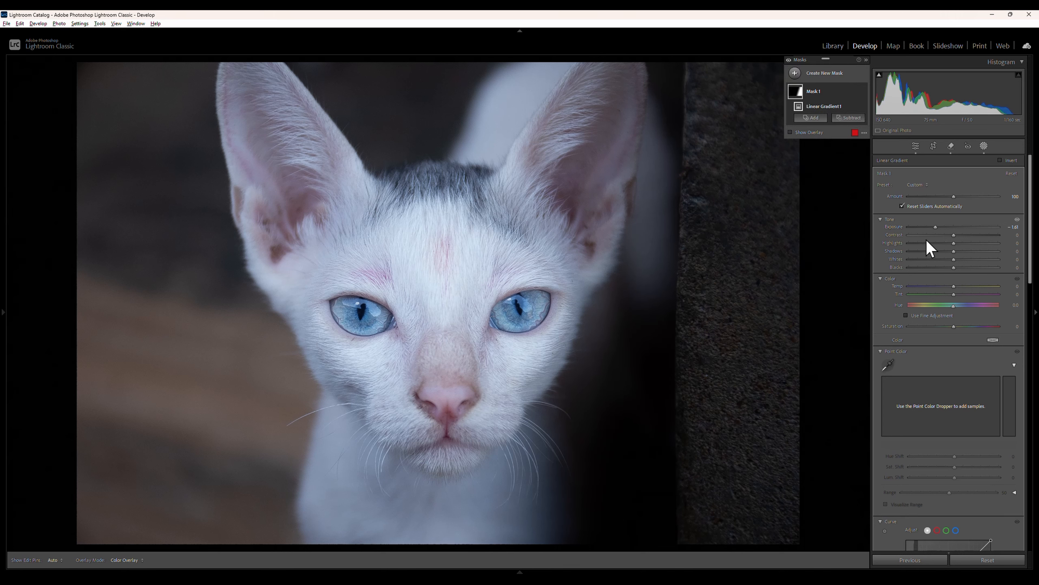
left_click_drag(936, 235, 953, 268)
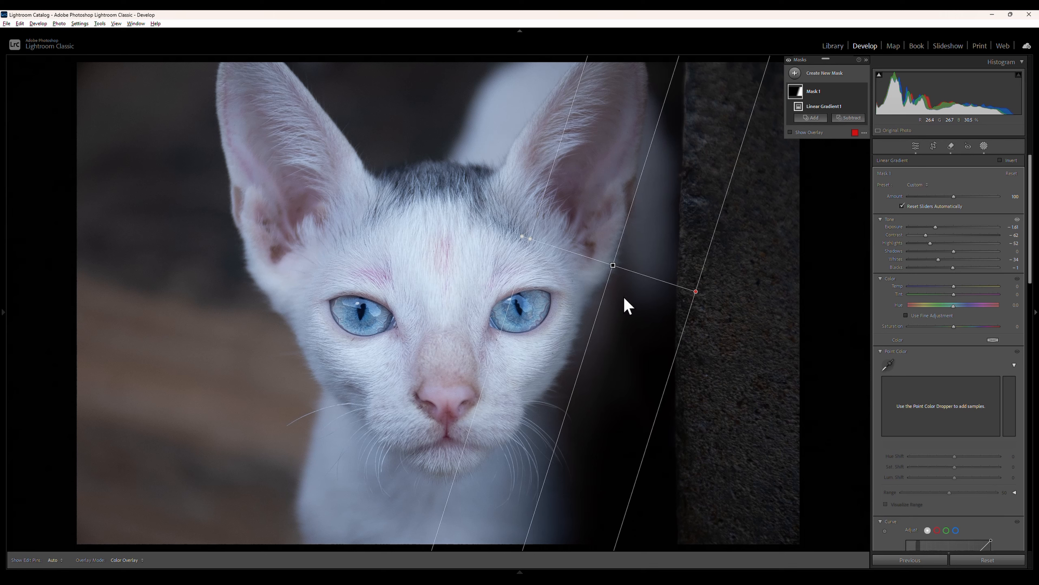
left_click_drag(608, 259, 605, 259)
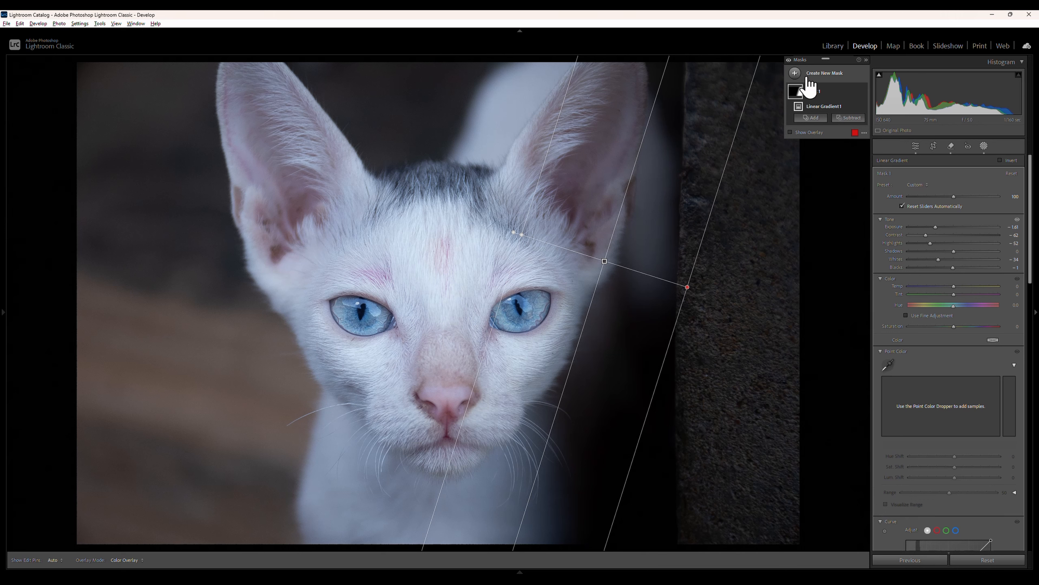
Step: Add a second linear gradient to Mask 1 that darkens the left background, positioned up to the edge of the cat's face
left_click(822, 74)
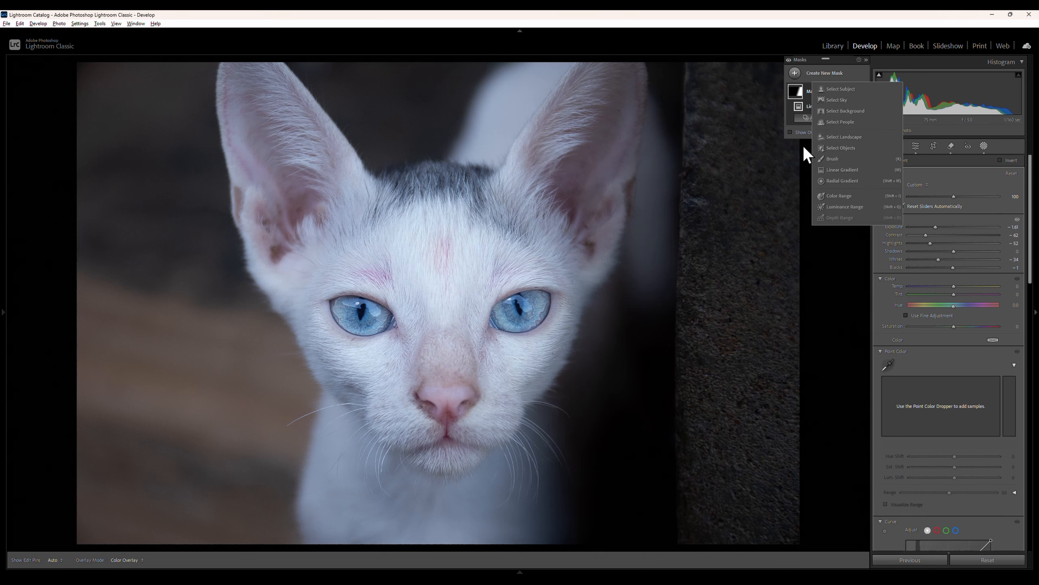
left_click(855, 74)
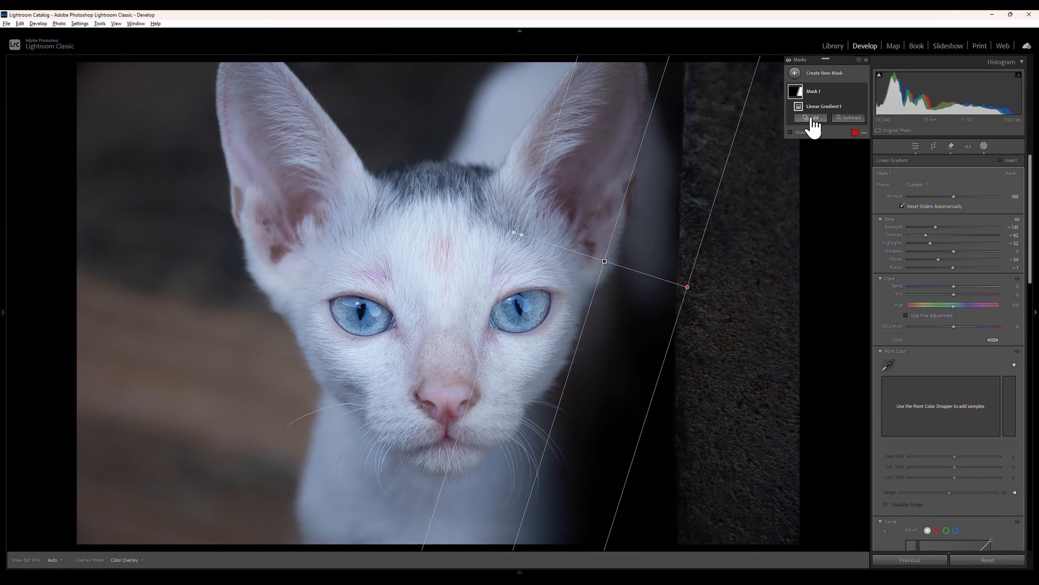
left_click(802, 93)
left_click(797, 89)
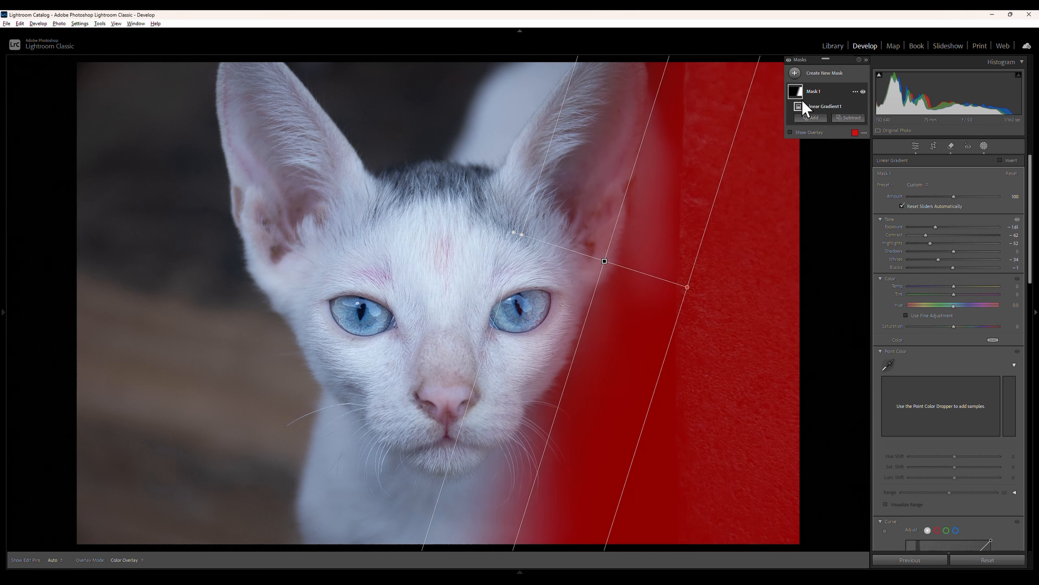
left_click(812, 118)
left_click(828, 227)
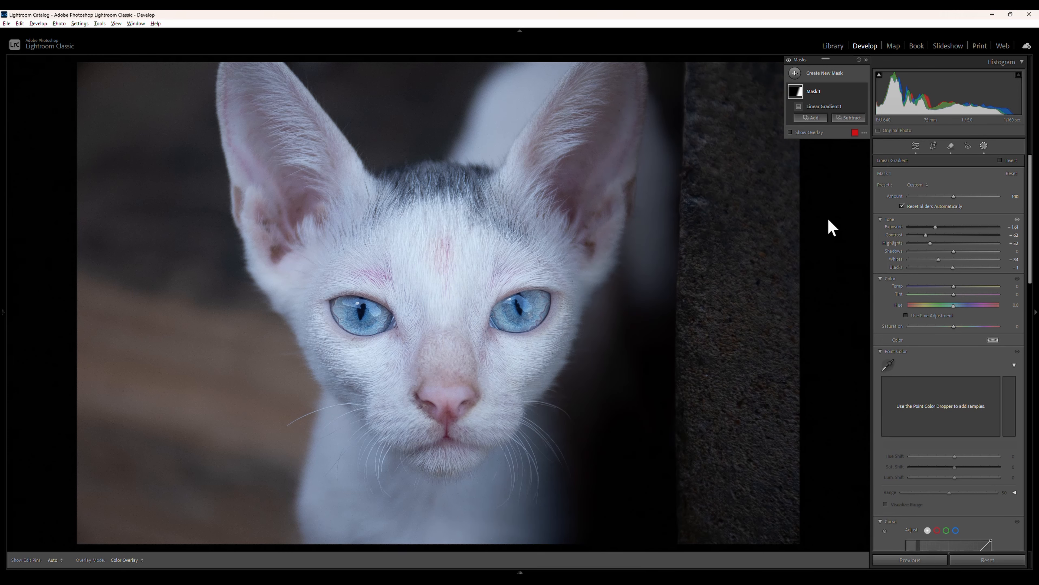
left_click_drag(123, 409, 357, 288)
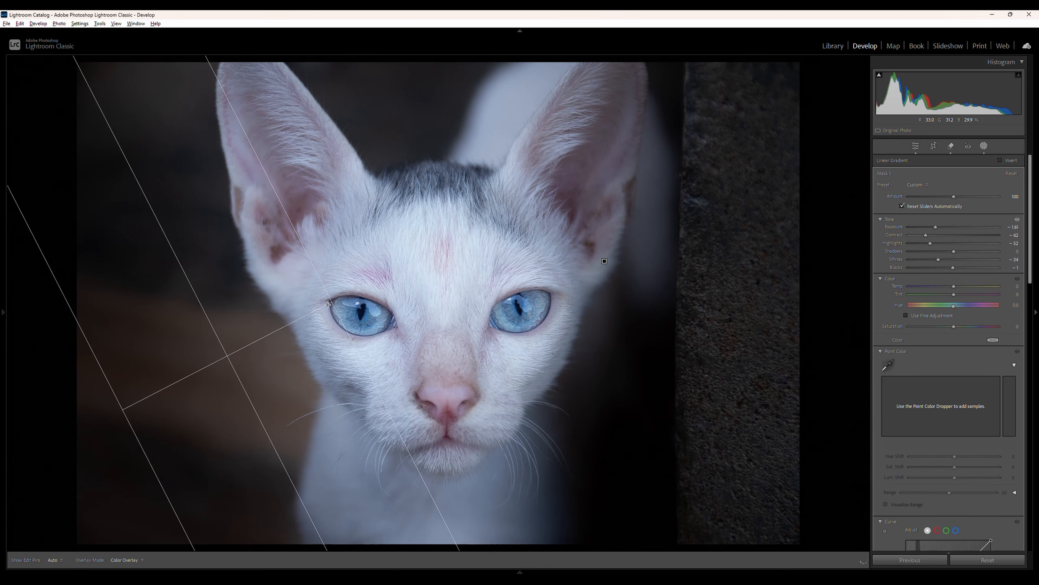
left_click_drag(237, 351, 248, 346)
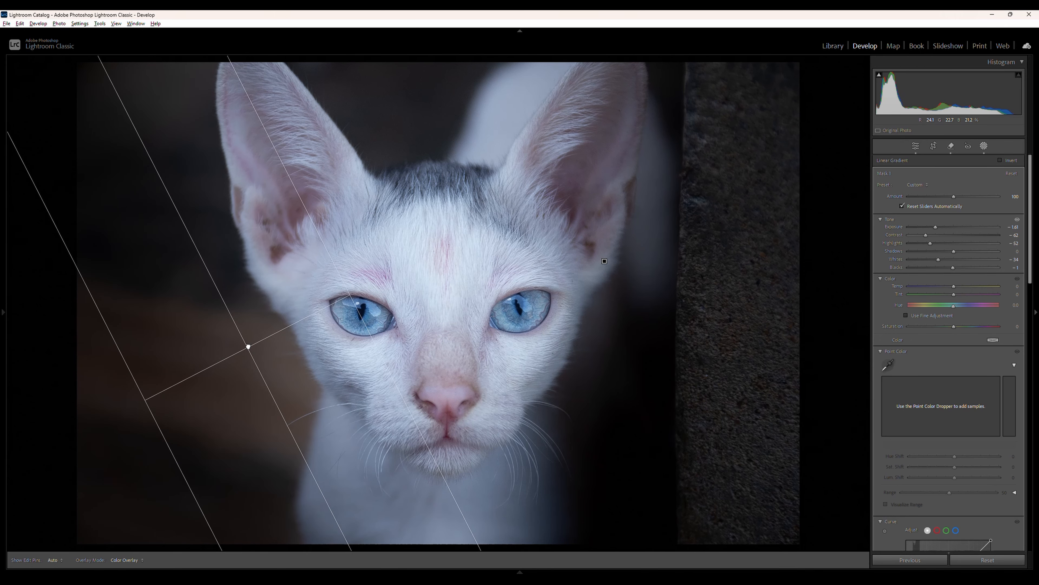
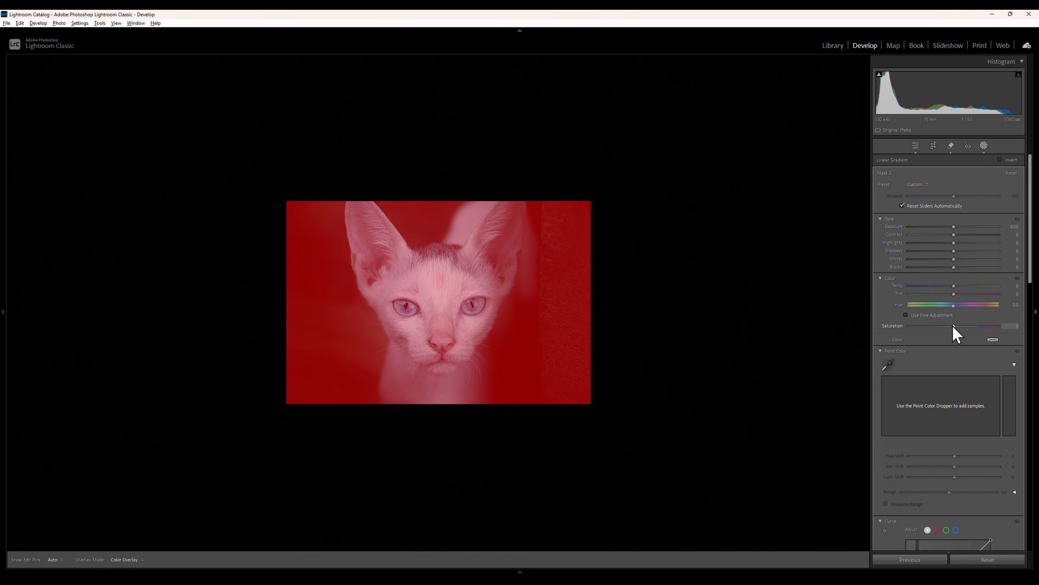
Step: Set Mask 2's saturation to −100 and subtract both of the cat's eyes from the mask with a size 2.0 brush
left_click_drag(954, 326, 912, 324)
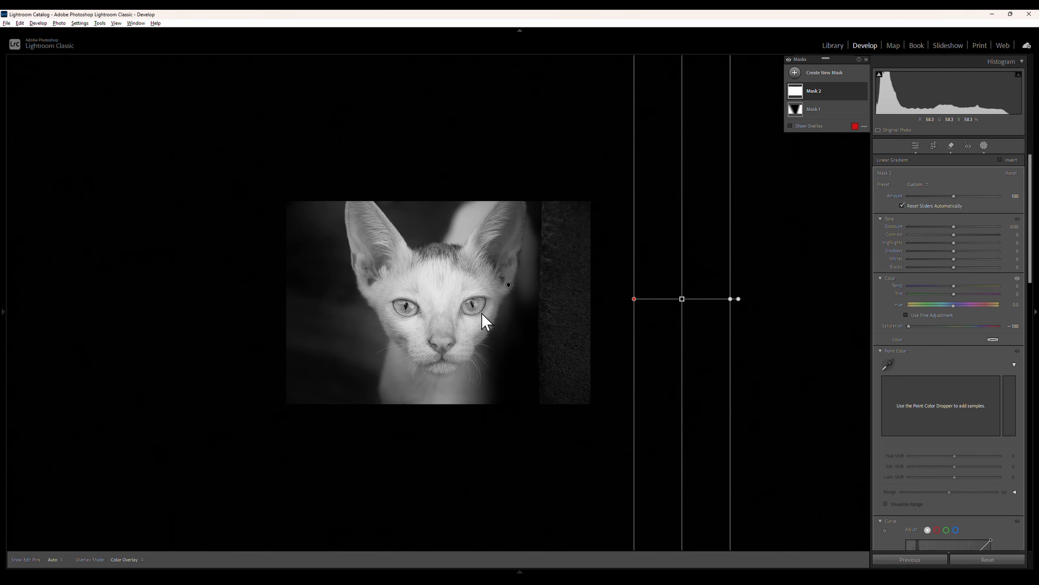
scroll(484, 322, "up", 5)
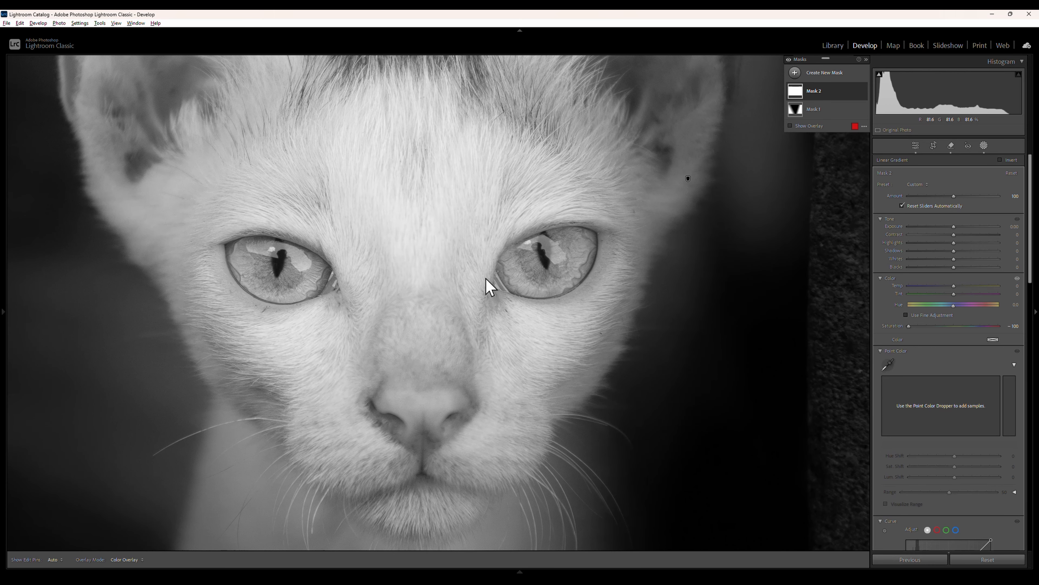
left_click(804, 92)
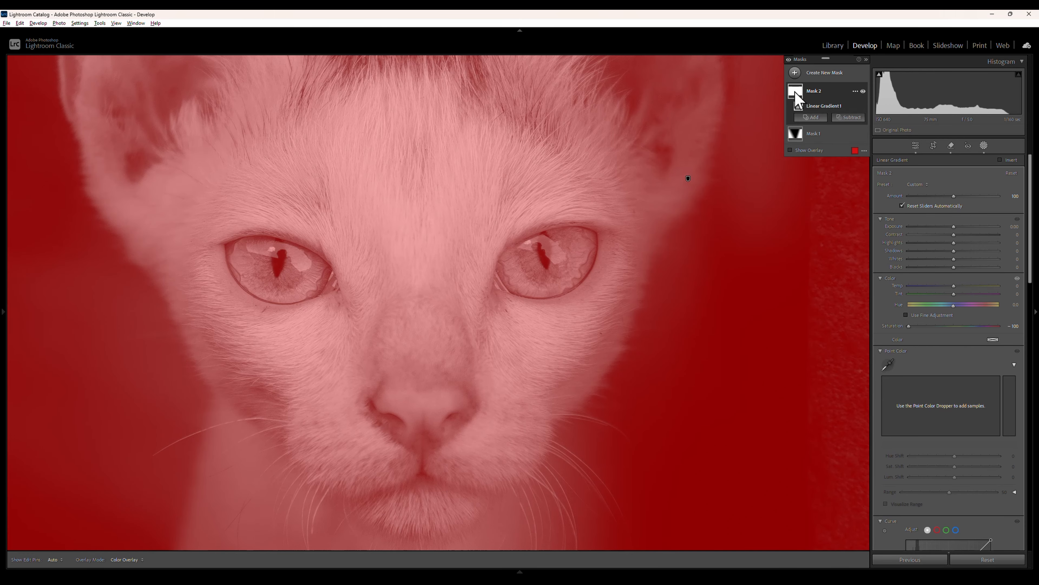
left_click(854, 120)
left_click(854, 206)
mouse_move(262, 266)
left_mouse_down()
mouse_move(284, 252)
mouse_move(316, 262)
mouse_move(320, 283)
mouse_move(266, 292)
mouse_move(263, 261)
mouse_move(298, 285)
mouse_move(248, 257)
mouse_move(247, 273)
mouse_move(285, 255)
left_mouse_up()
mouse_move(516, 262)
left_mouse_down()
mouse_move(576, 265)
mouse_move(577, 248)
mouse_move(507, 277)
mouse_move(573, 242)
mouse_move(550, 233)
mouse_move(519, 246)
mouse_move(582, 230)
mouse_move(595, 239)
mouse_move(586, 267)
mouse_move(545, 292)
mouse_move(520, 283)
mouse_move(546, 278)
mouse_move(566, 238)
mouse_move(533, 255)
left_mouse_up()
scroll(566, 242, "down", 2)
scroll(517, 288, "up", 1)
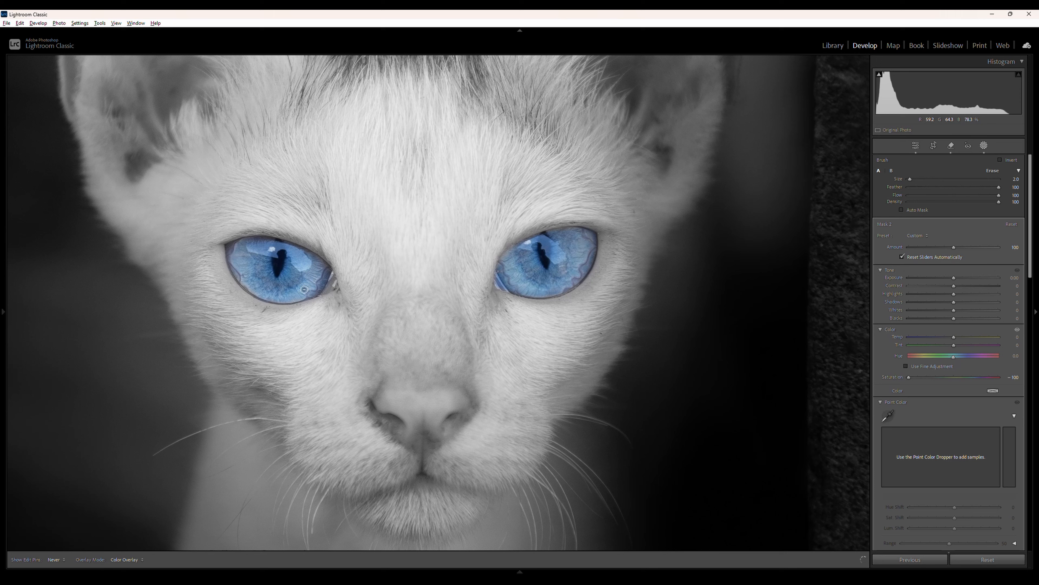
key("h")
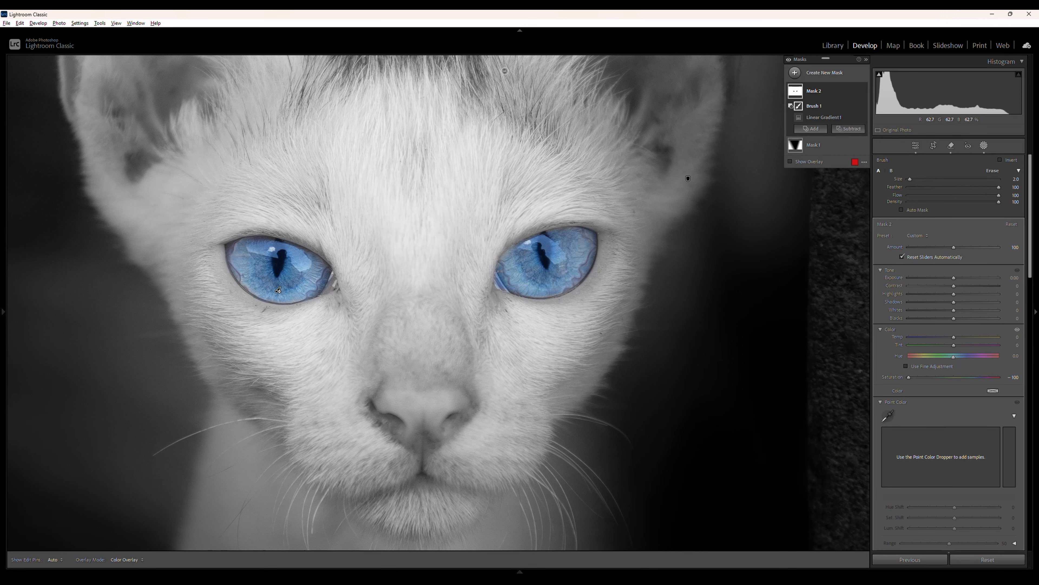
Step: Leave masking and compare the whole photo before and after the edits side by side
left_click(968, 146)
left_click(446, 299)
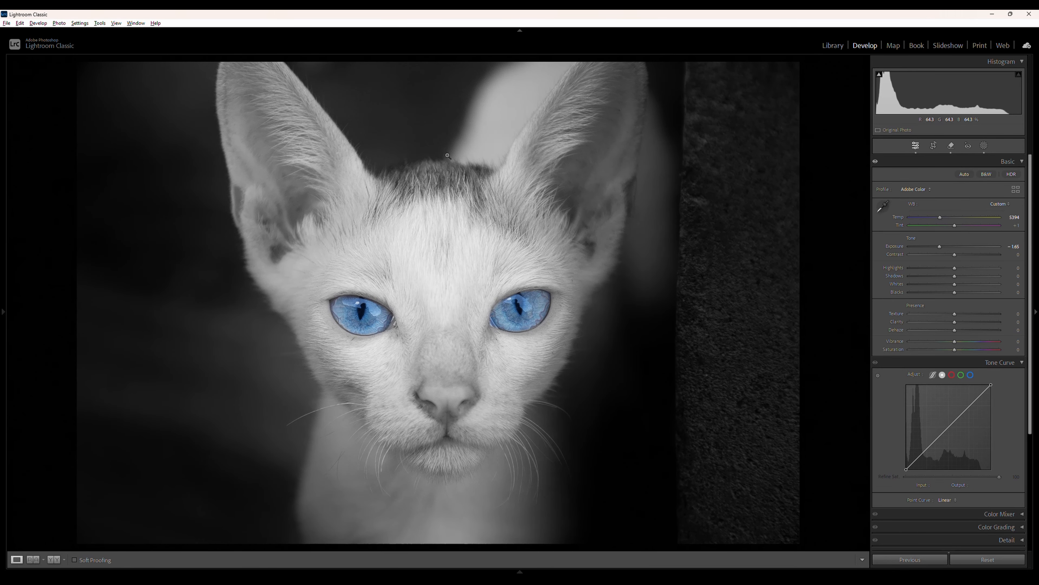
left_click(53, 560)
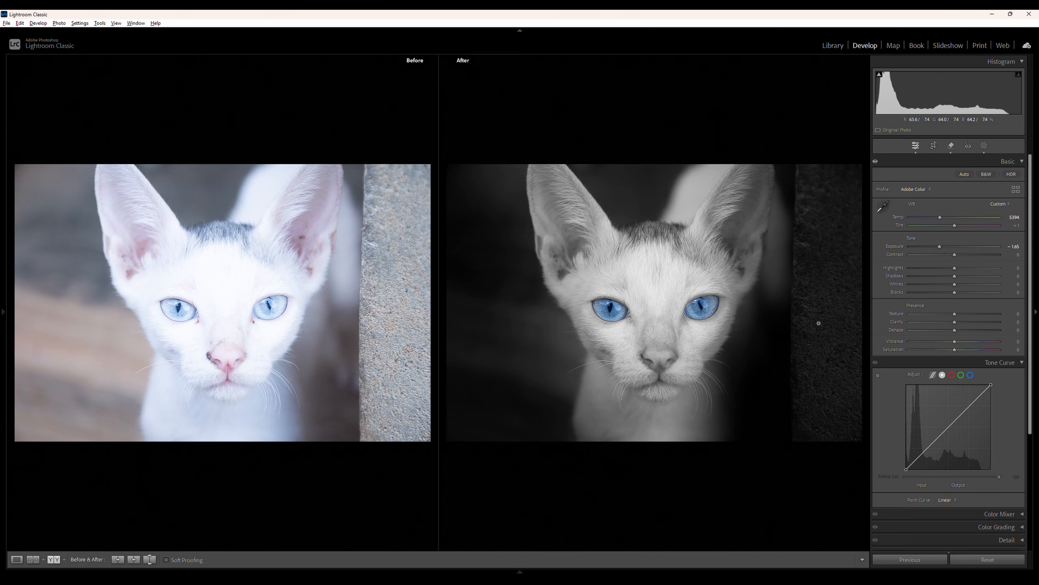
Step: Raise the photo's overall texture and clarity moderately
left_click_drag(956, 314, 975, 314)
left_click(659, 293)
left_click_drag(956, 322, 974, 314)
left_click(687, 334)
Step: Create a radial gradient mask centred on the cat's forehead and covering the face, and return to the single-photo view
left_click(984, 147)
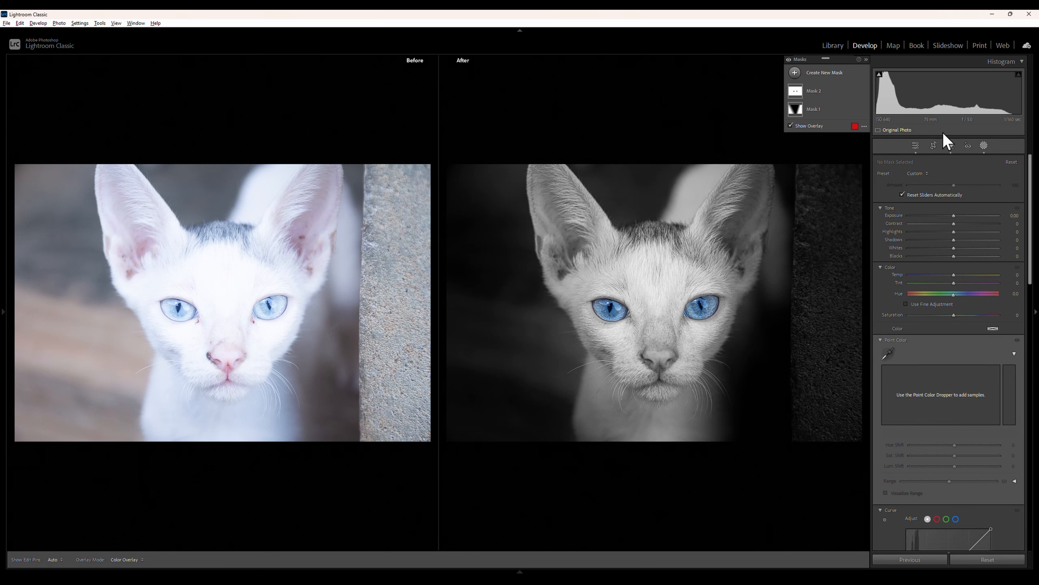
left_click(818, 76)
left_click(843, 182)
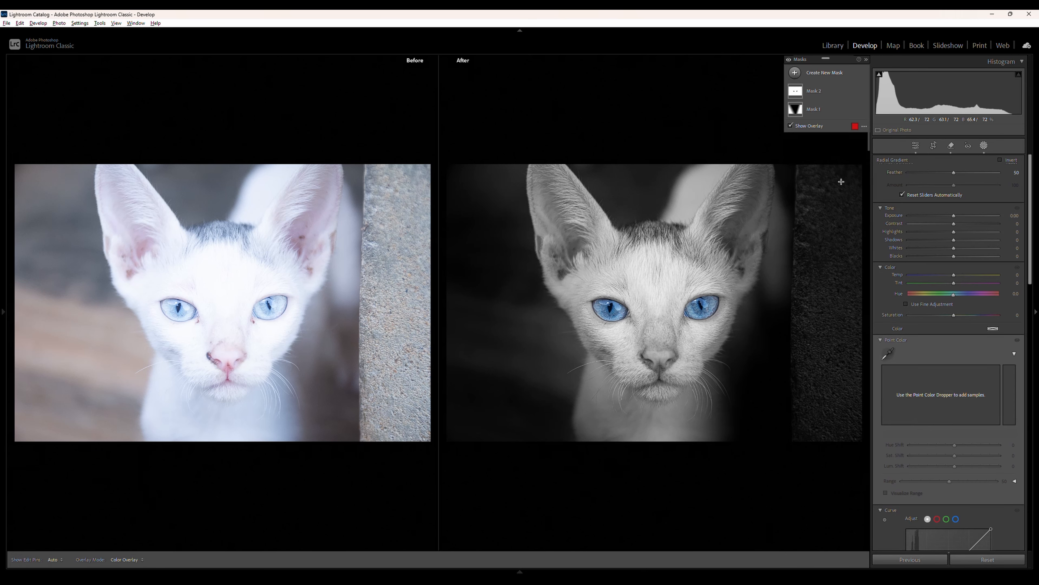
left_click_drag(644, 272, 778, 420)
key("y")
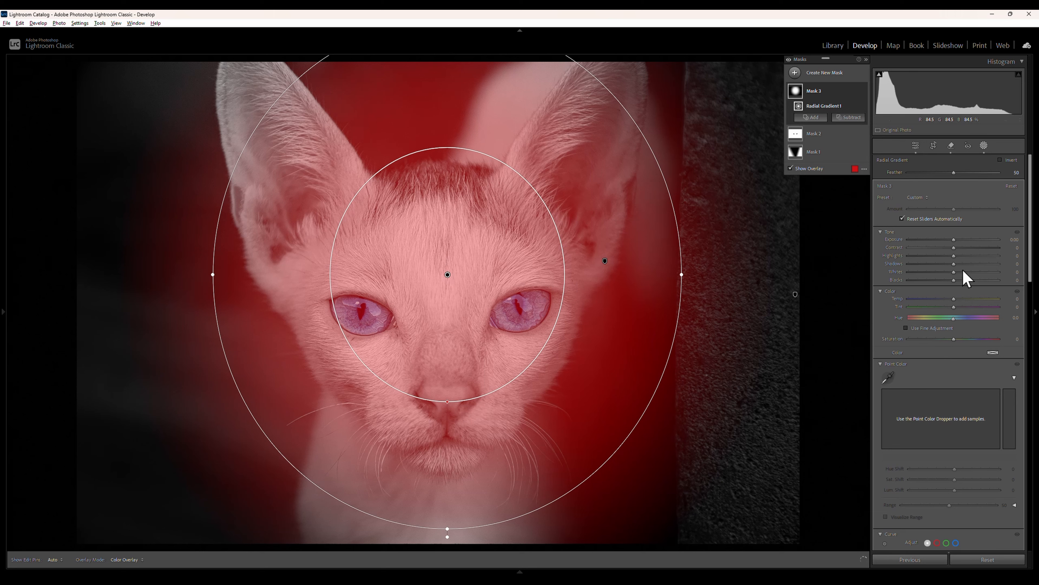
Step: Invert the radial gradient and set its exposure to about −0.6, contrast −30 and shadows 7, lift blacks slightly, and leave masking
left_click_drag(955, 240, 960, 240)
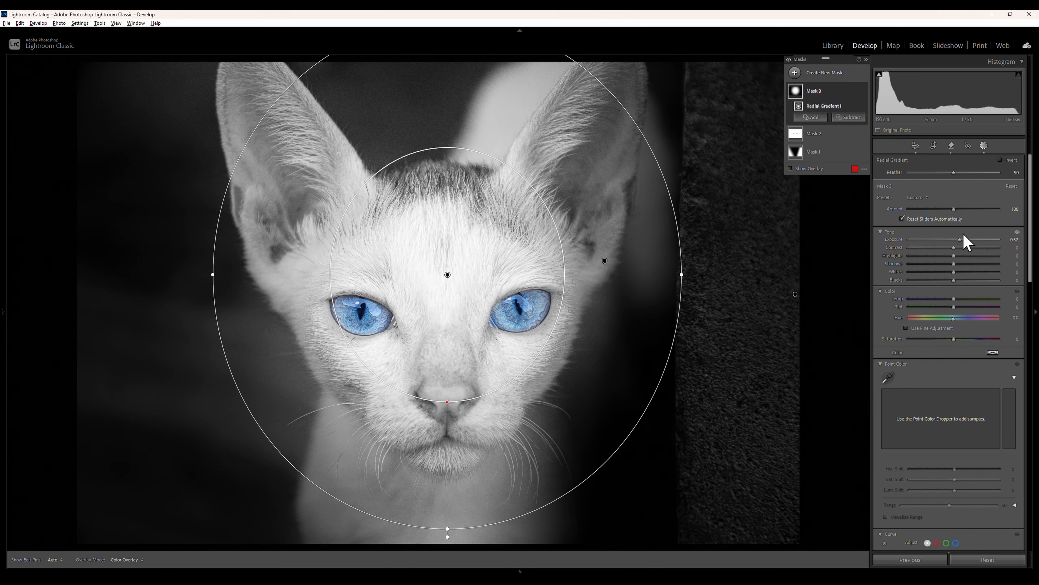
key("ctrl+z")
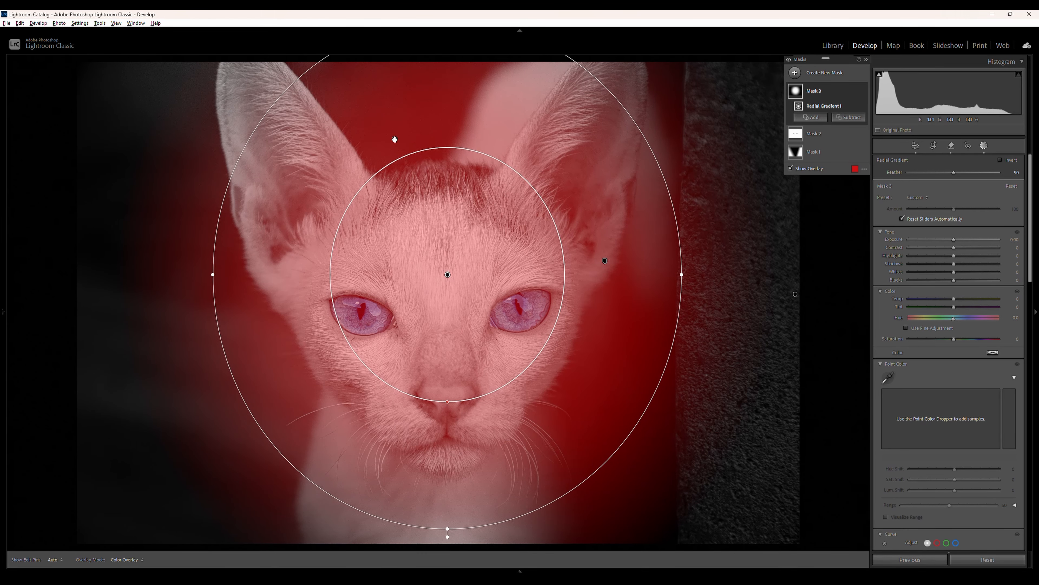
left_click(1000, 160)
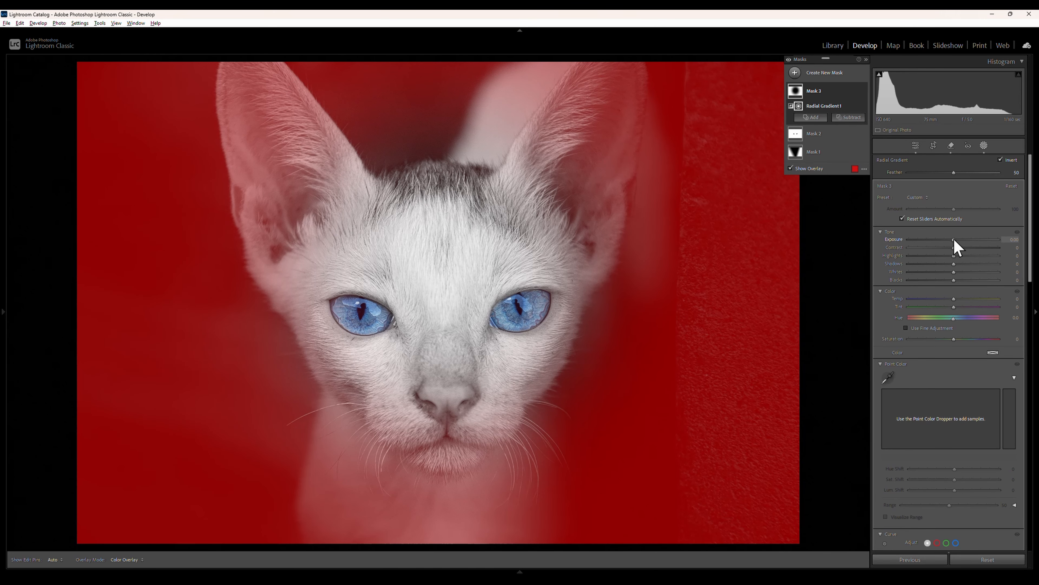
left_click_drag(954, 239, 959, 280)
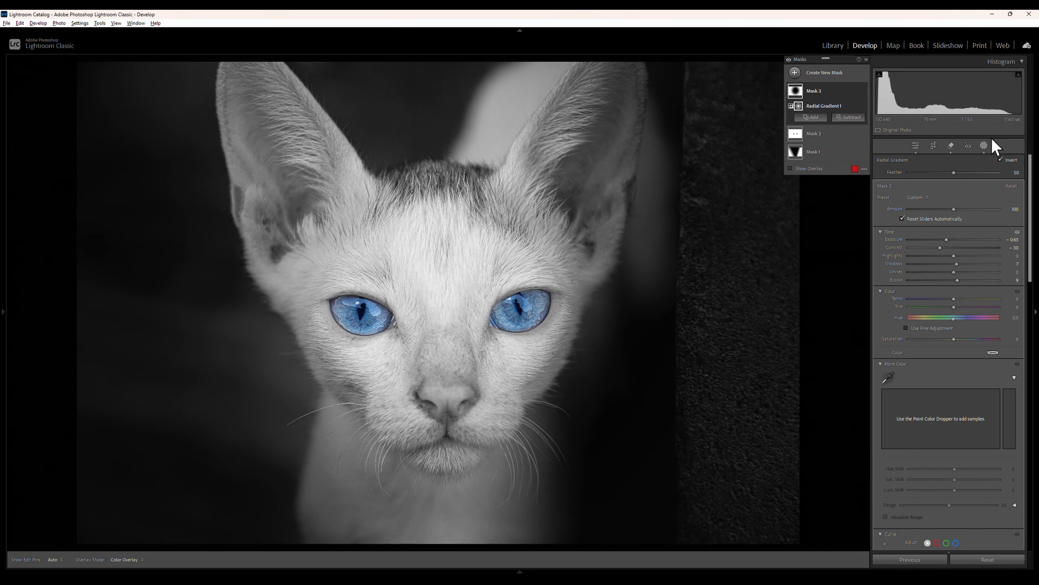
left_click(984, 145)
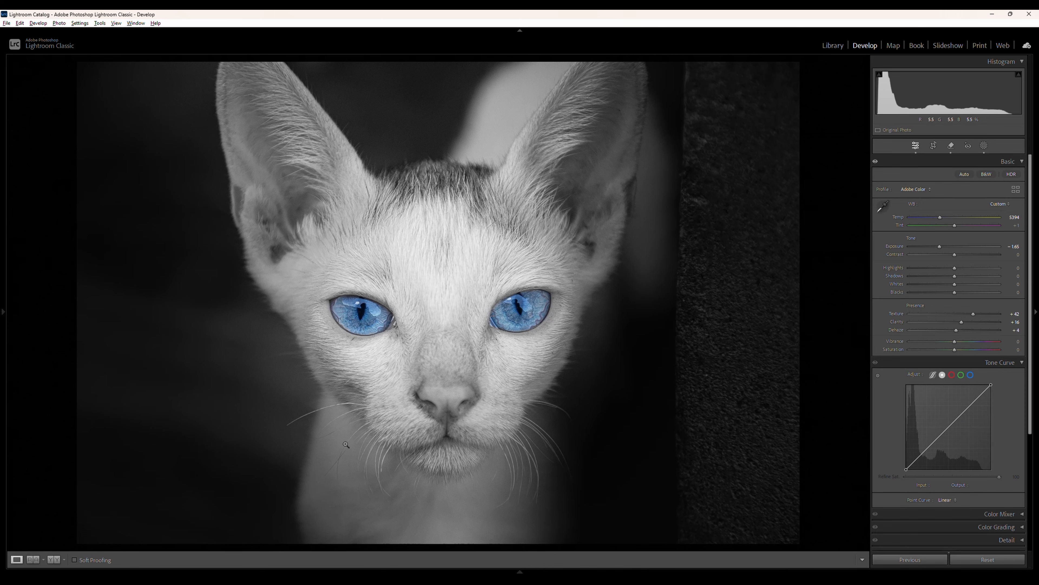
Step: Compare the photo before and after side by side, and inspect the cat's eyes and face close up in both views
left_click(55, 562)
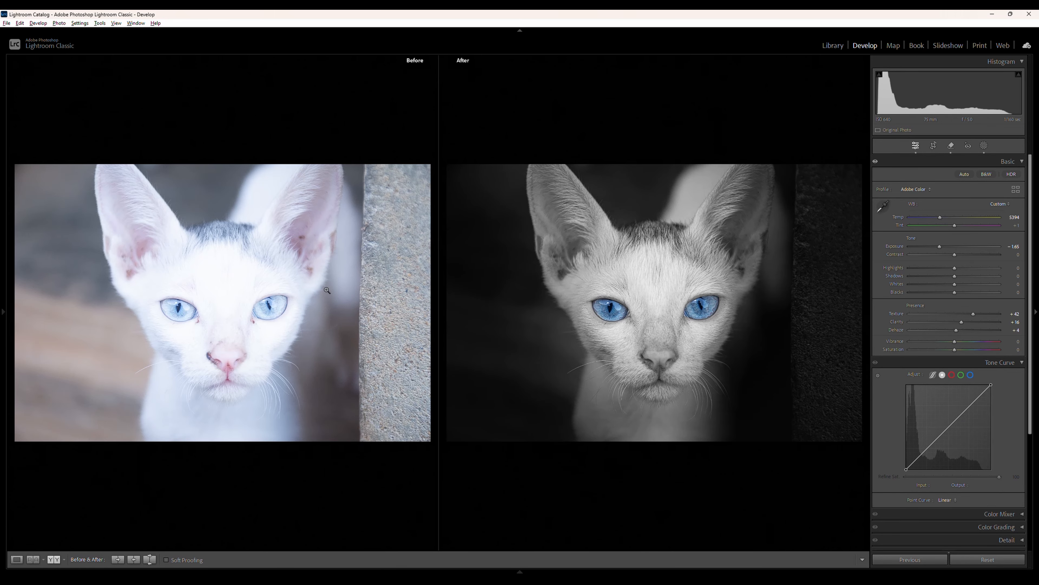
left_click(696, 322)
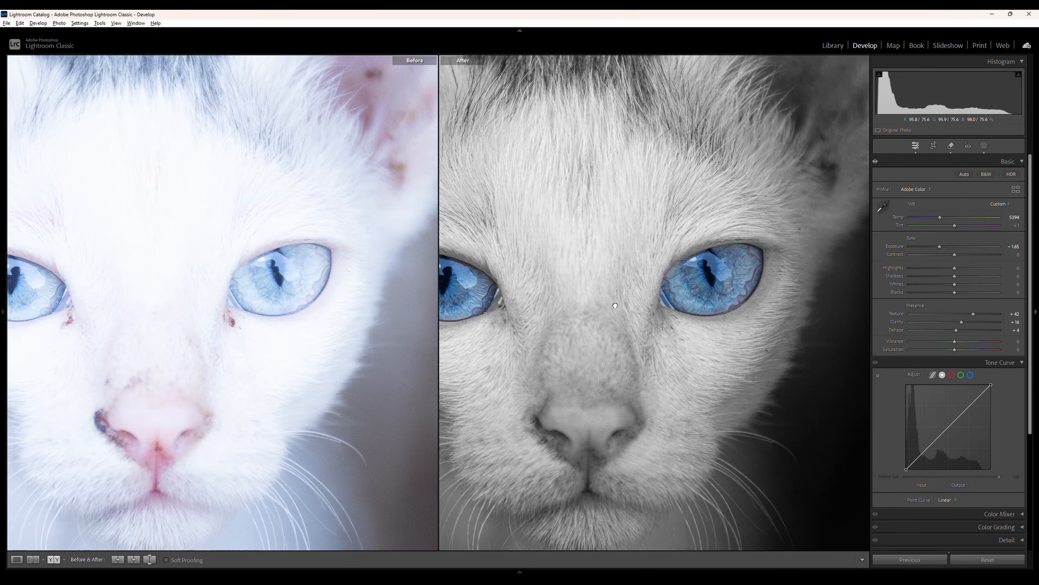
left_click(694, 323)
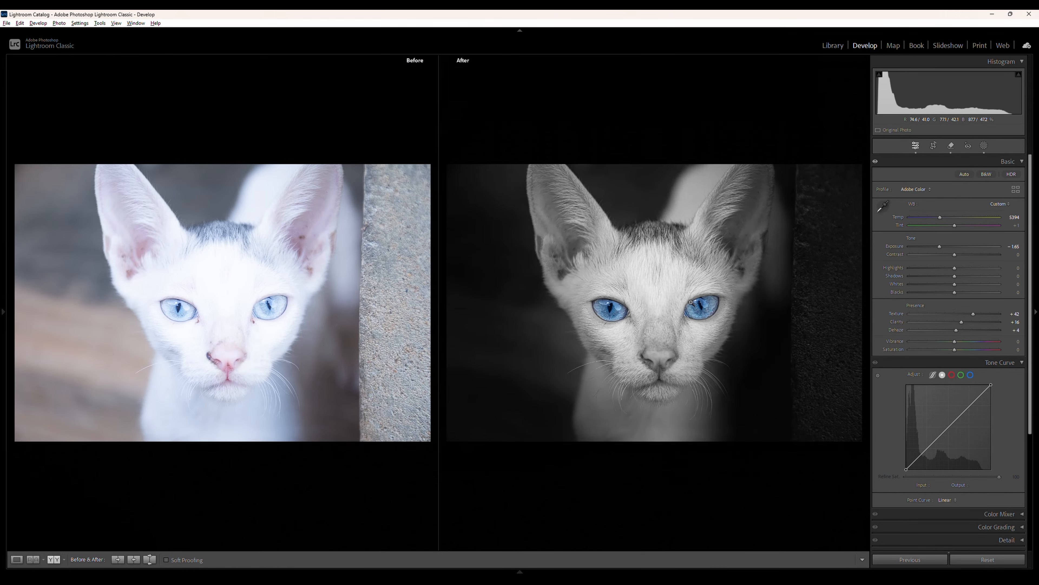
left_click(17, 559)
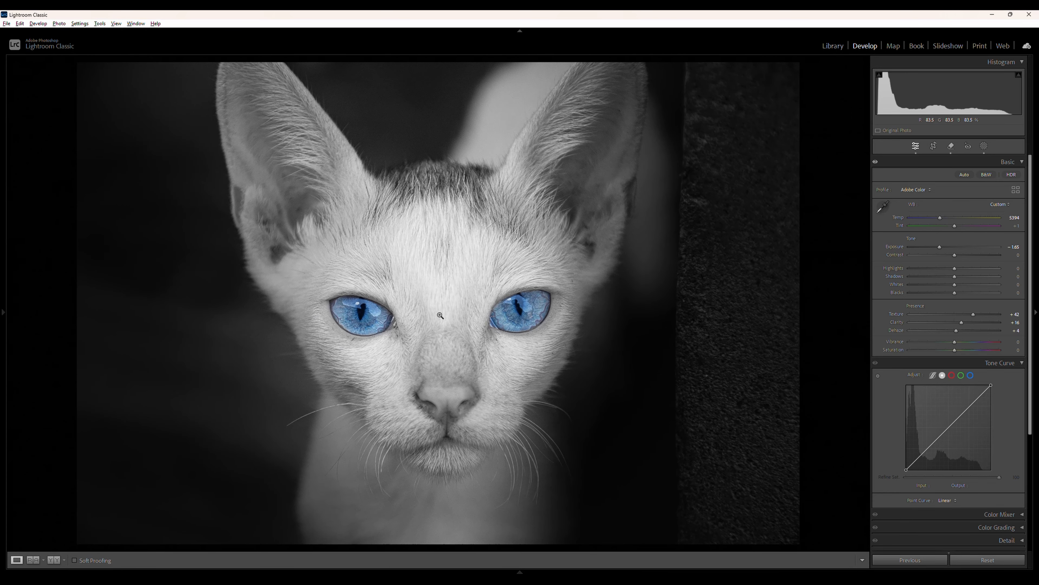
left_click(449, 328)
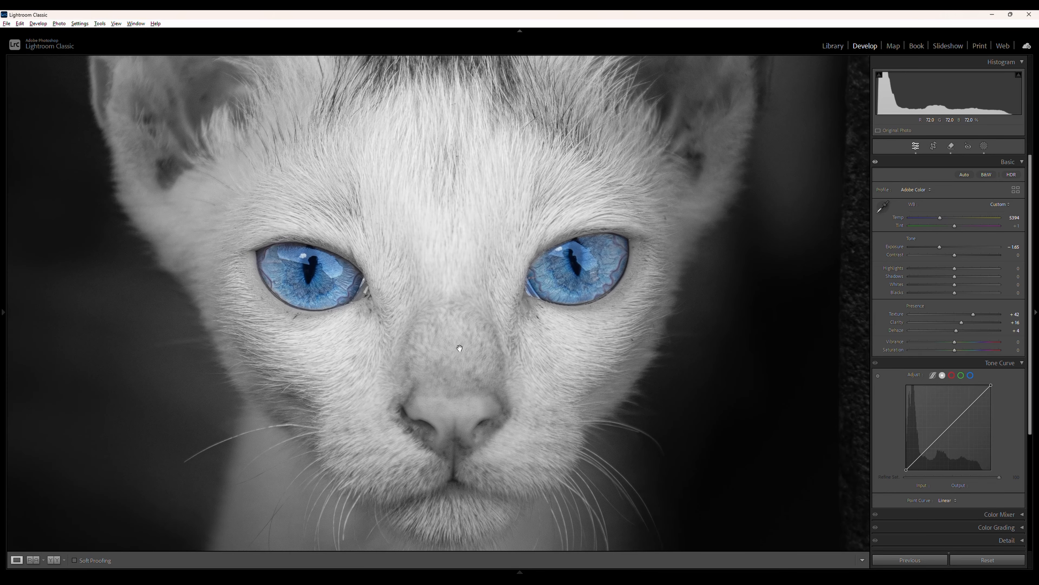
left_click(454, 339)
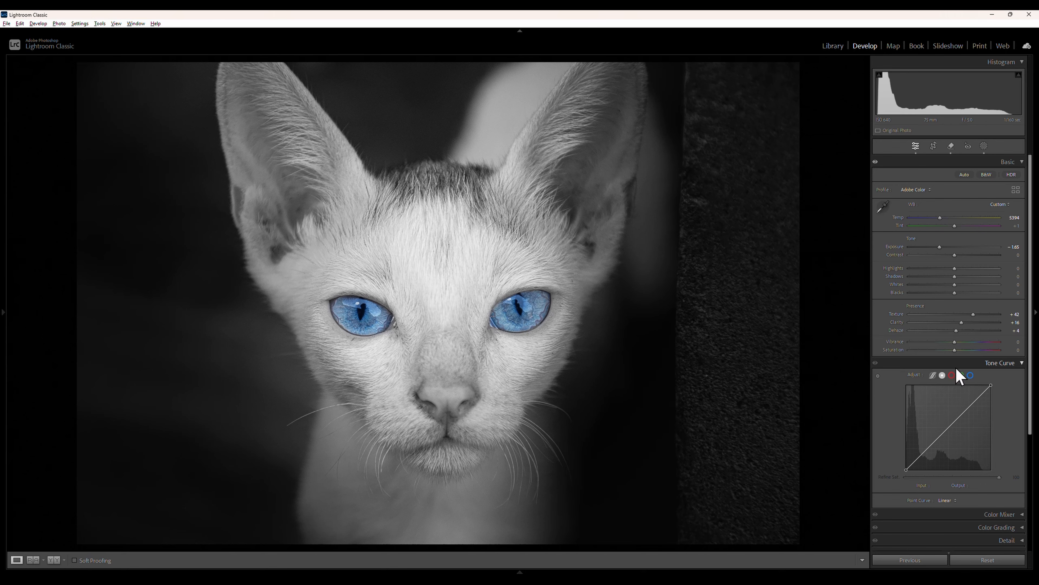
Step: Add grain with an amount of 73 to the photo and check it close up on the cat's face and the dark background
scroll(957, 371, "down", 5)
scroll(997, 444, "down", 1)
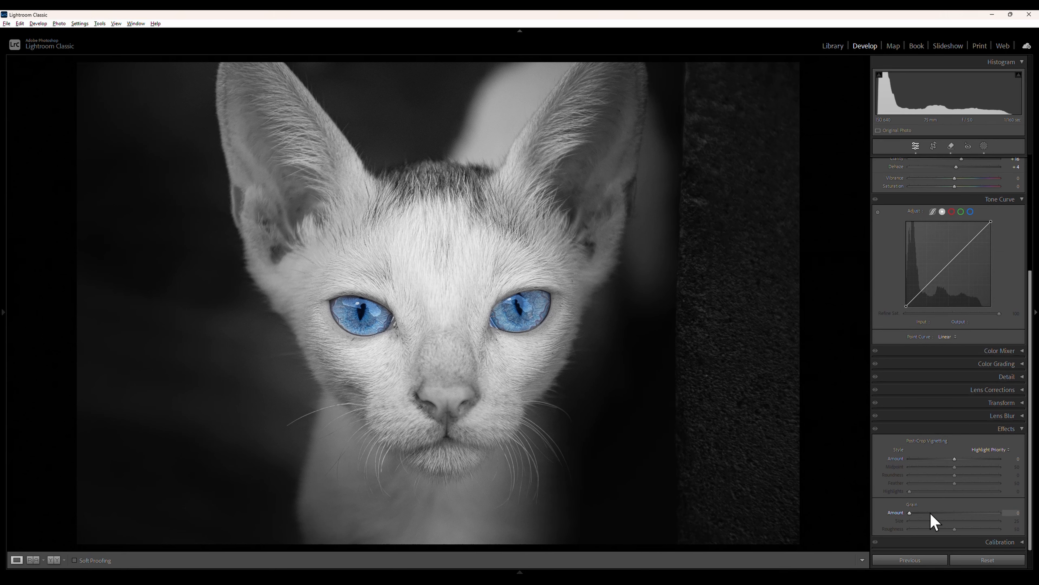
left_click_drag(931, 514, 967, 517)
left_click_drag(972, 517, 975, 514)
left_click(458, 357)
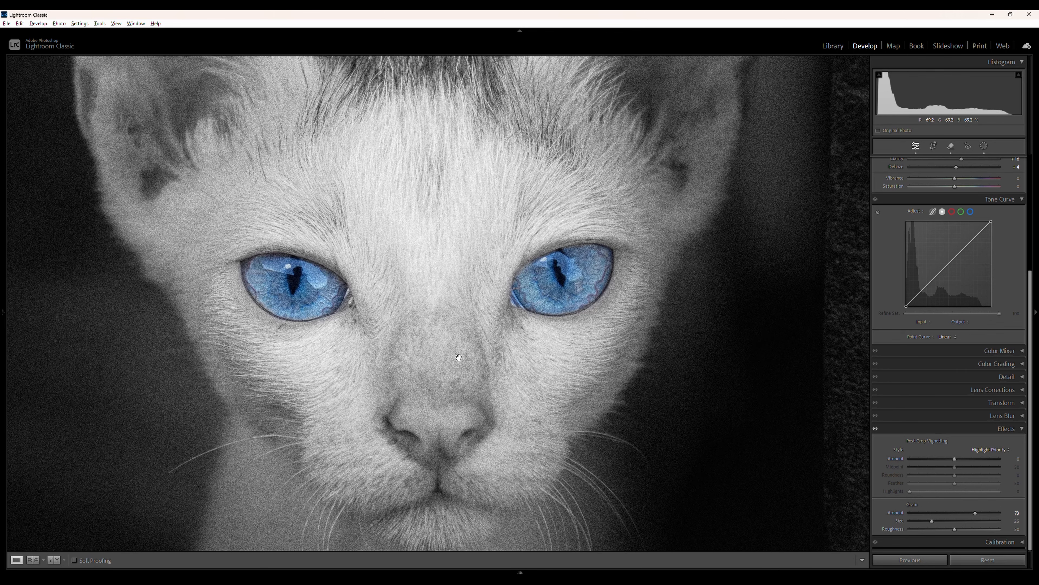
left_click(463, 307)
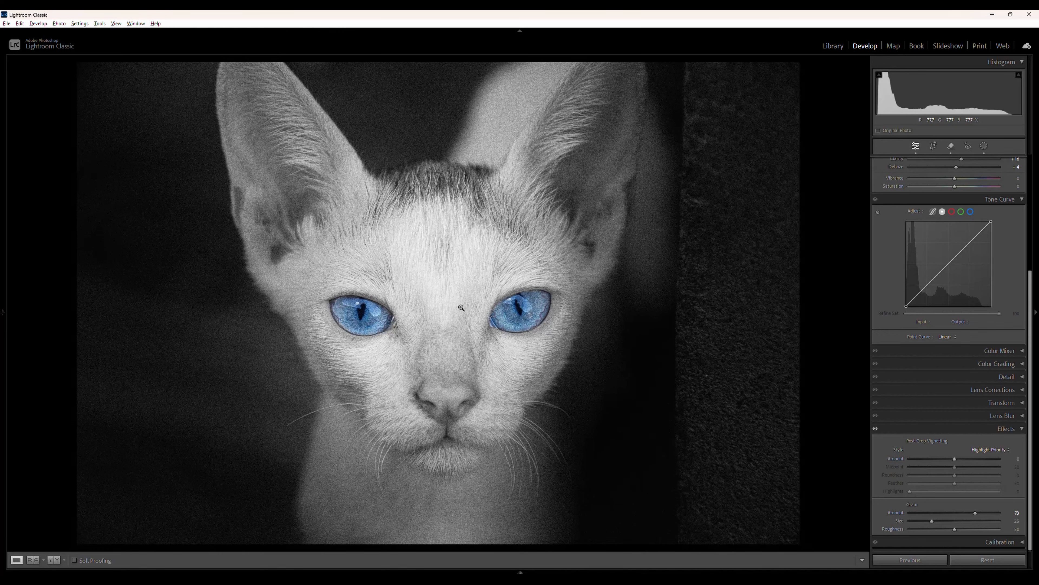
left_click(263, 364)
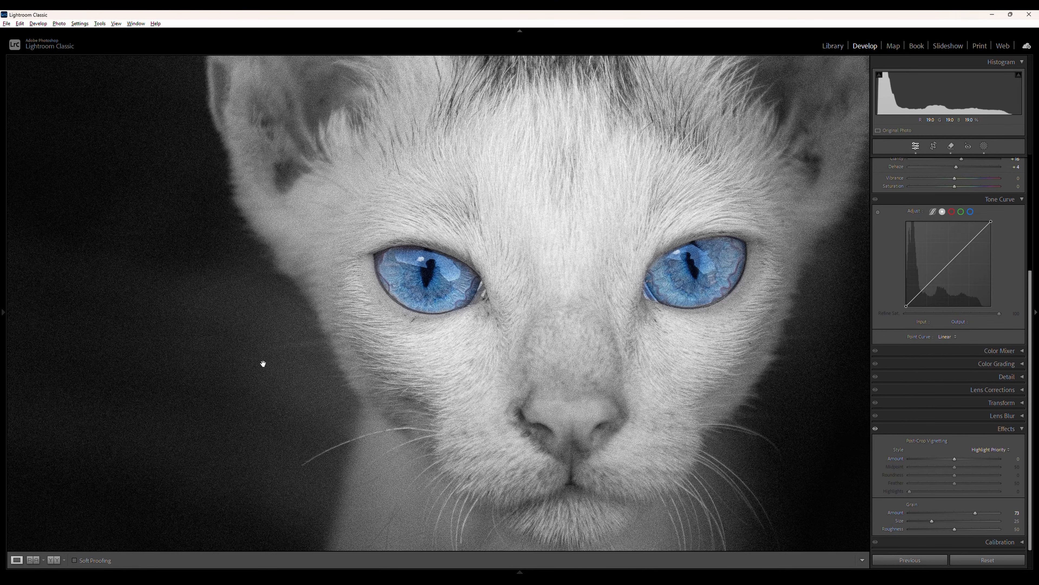
left_click(328, 334)
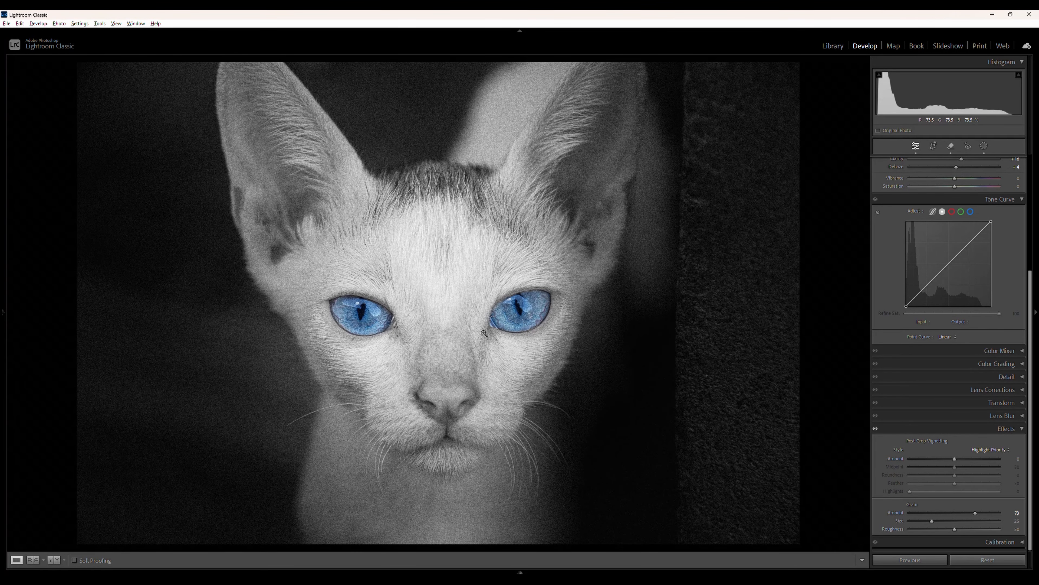